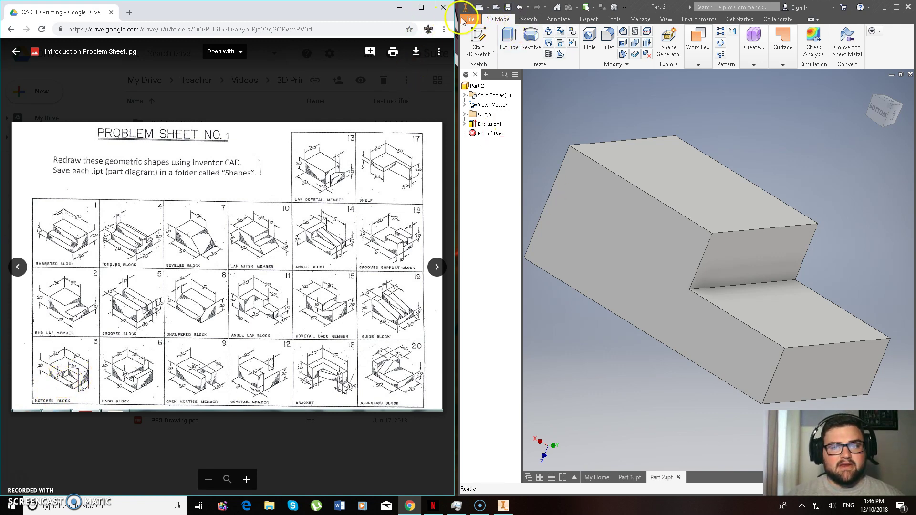
# - Create a new metric part from the Standard (mm).ipt template and maximize the modelling window
pyautogui.click(479, 7)
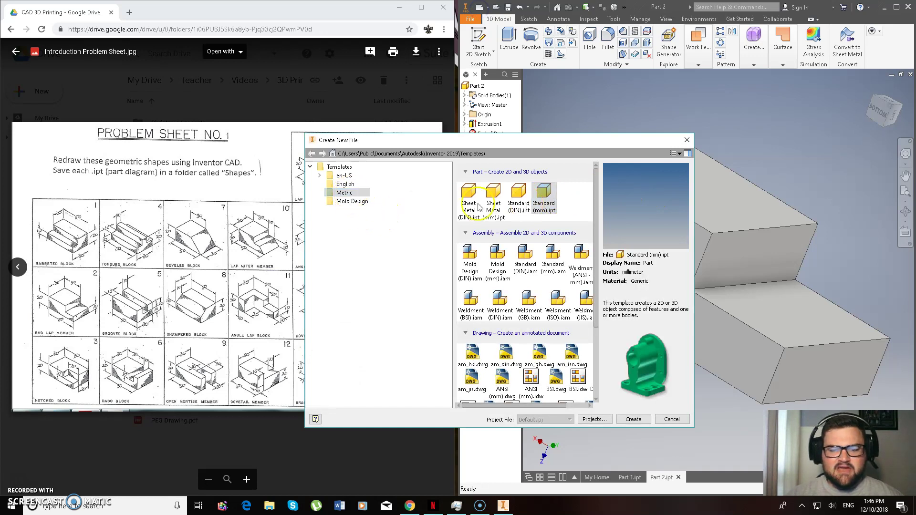
pyautogui.click(627, 420)
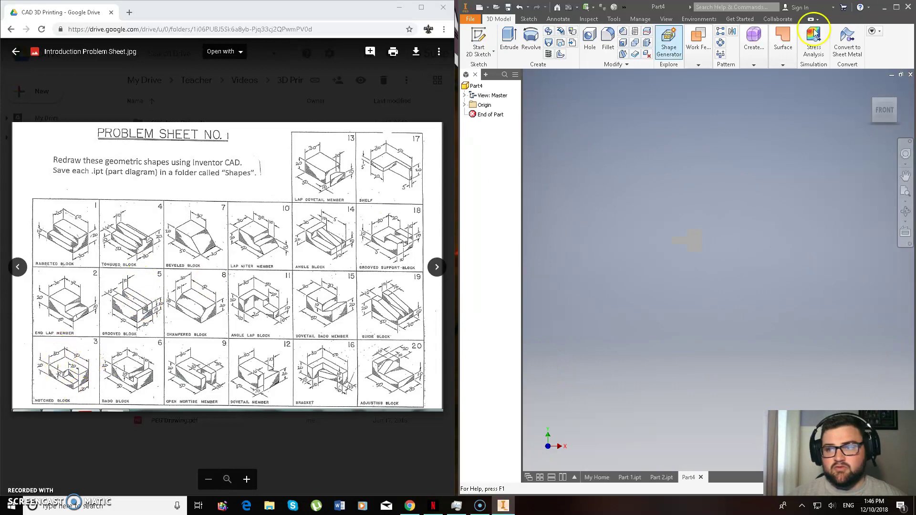
pyautogui.click(896, 7)
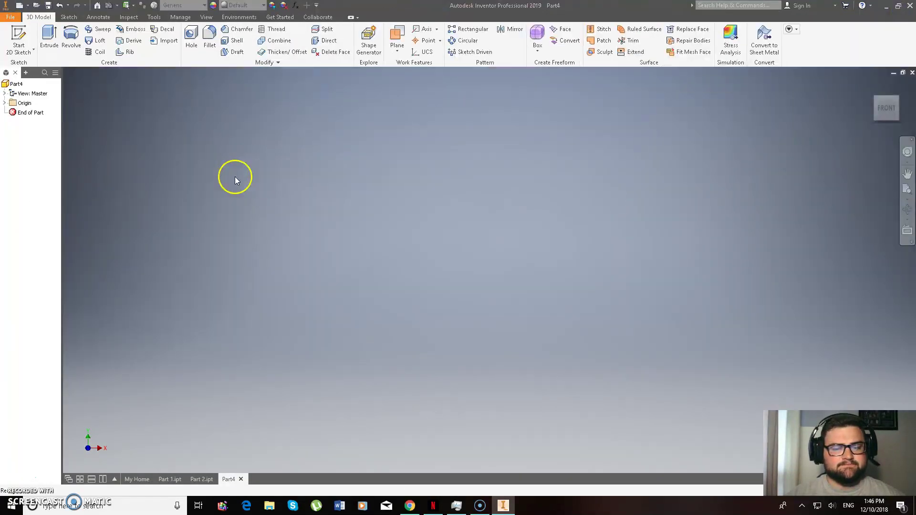
# - Start a 2D sketch on the horizontal origin plane and rotate the top view so its label reads upright
pyautogui.click(18, 34)
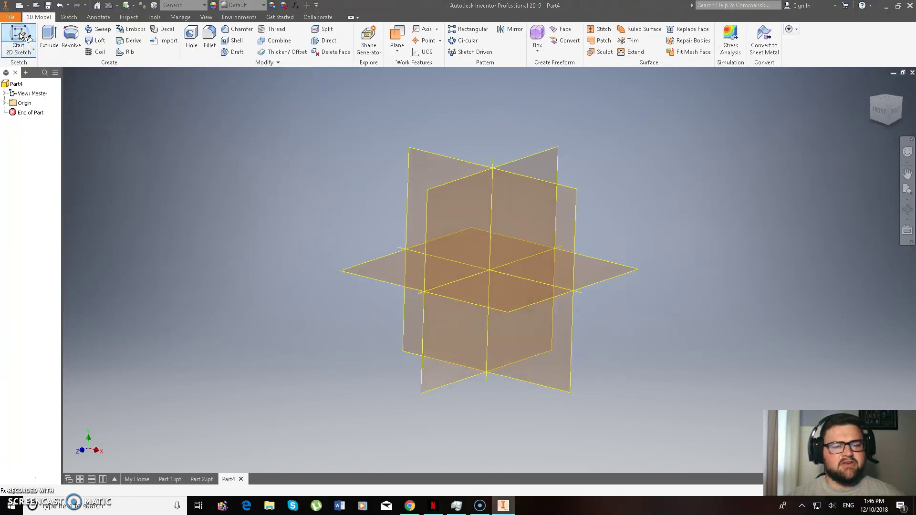
pyautogui.click(373, 270)
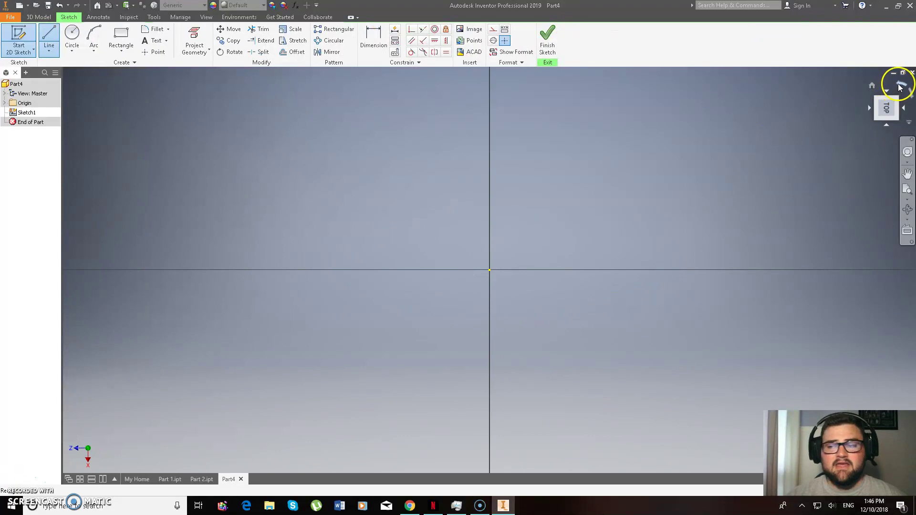
pyautogui.click(896, 84)
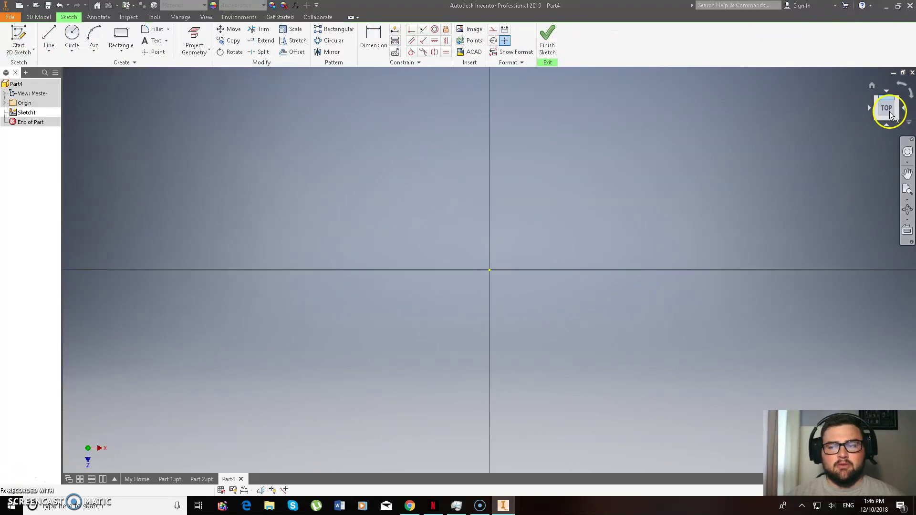
# - Sketch a rectangle 50 mm wide and 30 mm high with one corner at the origin
pyautogui.click(121, 34)
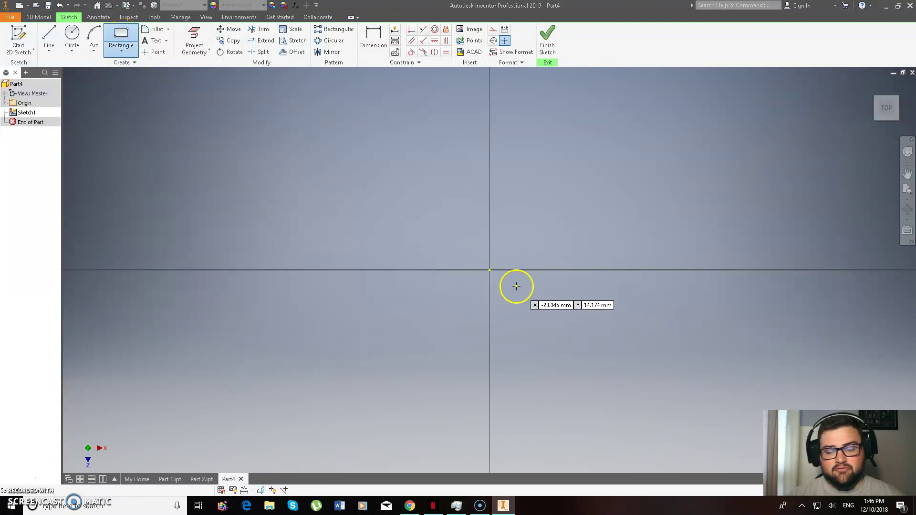
pyautogui.click(490, 270)
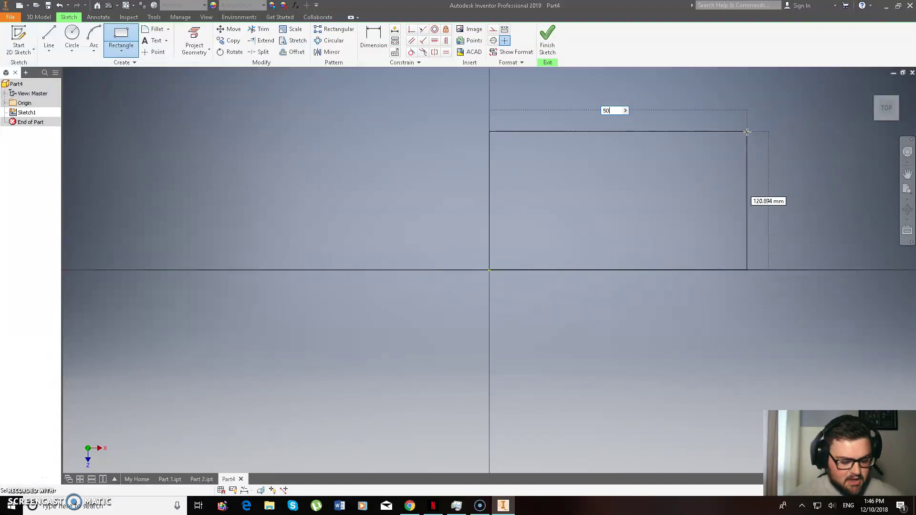
pyautogui.press('Tab')
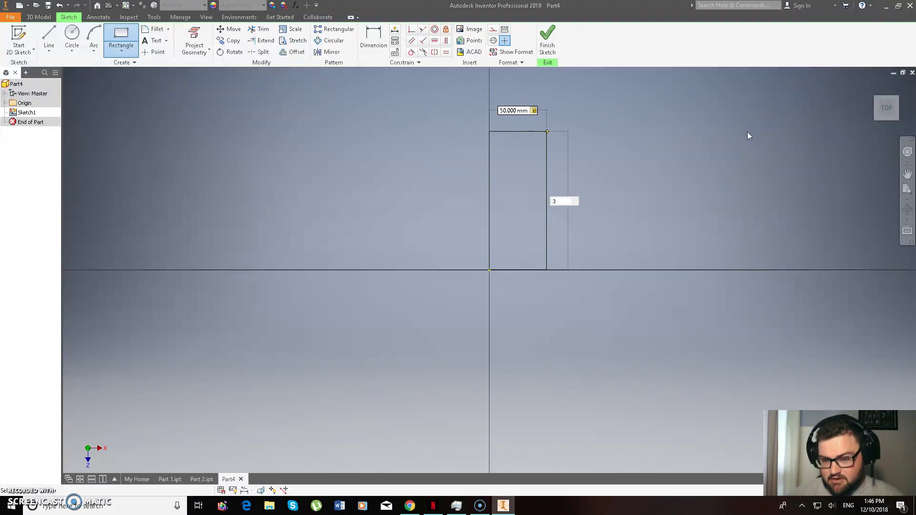
pyautogui.write('30')
pyautogui.press('Return')
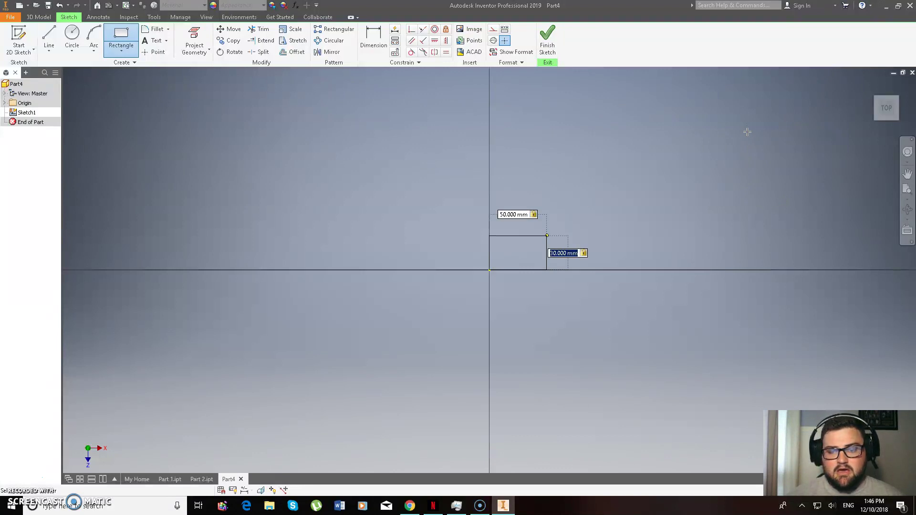
# - Check the block dimensions on the problem sheet and extrude the rectangle 20 mm
pyautogui.click(405, 505)
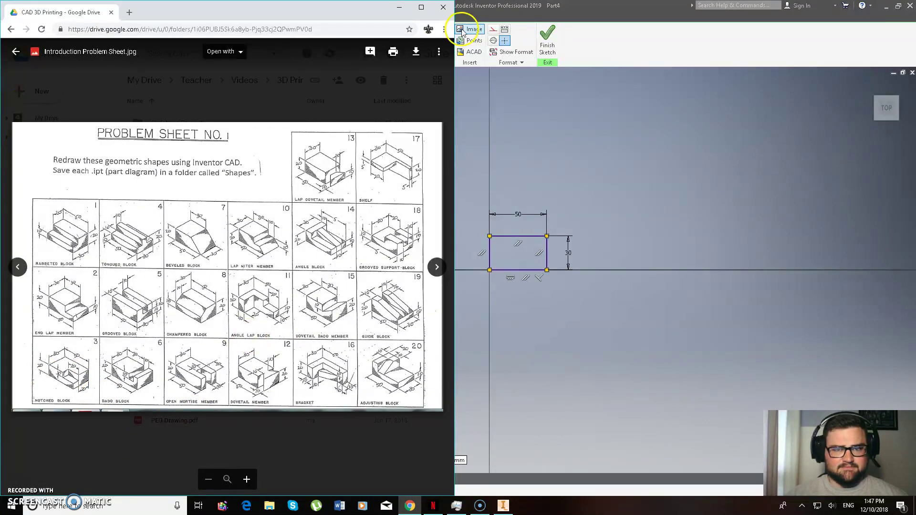
pyautogui.click(396, 11)
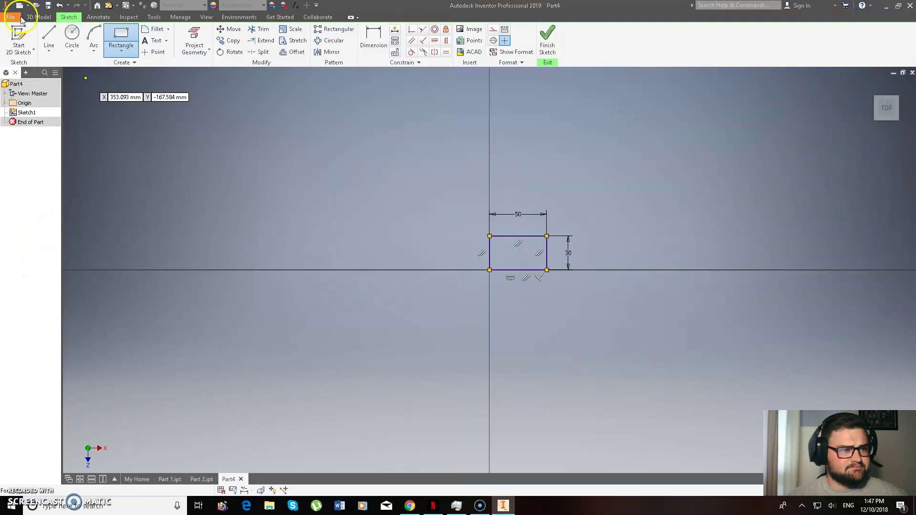
pyautogui.click(38, 17)
pyautogui.click(50, 37)
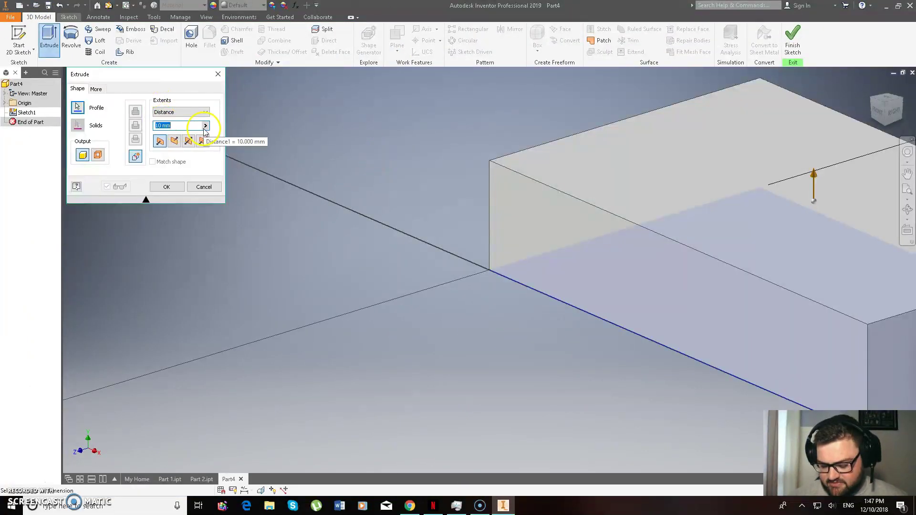
pyautogui.write('20')
pyautogui.press('Return')
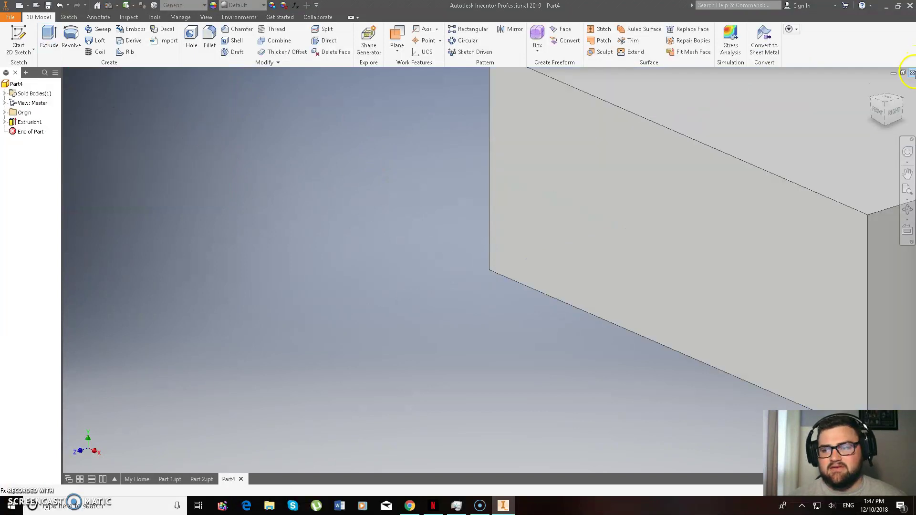
pyautogui.click(872, 85)
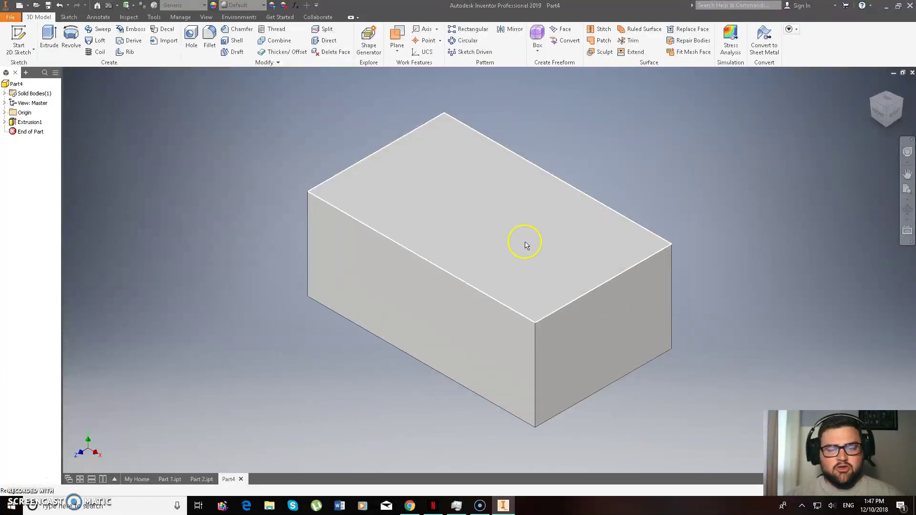
# - Create a new sketch on the top face of the block, viewed straight from above
pyautogui.click(500, 252)
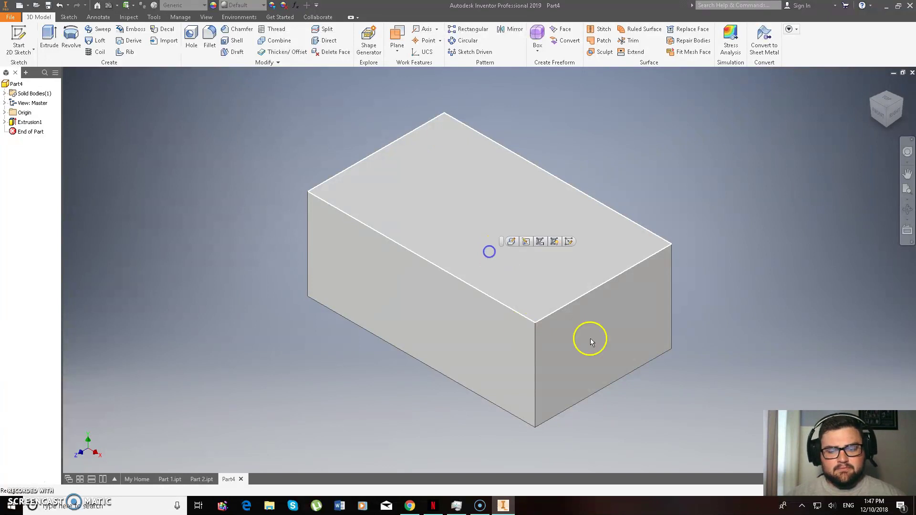
pyautogui.click(526, 241)
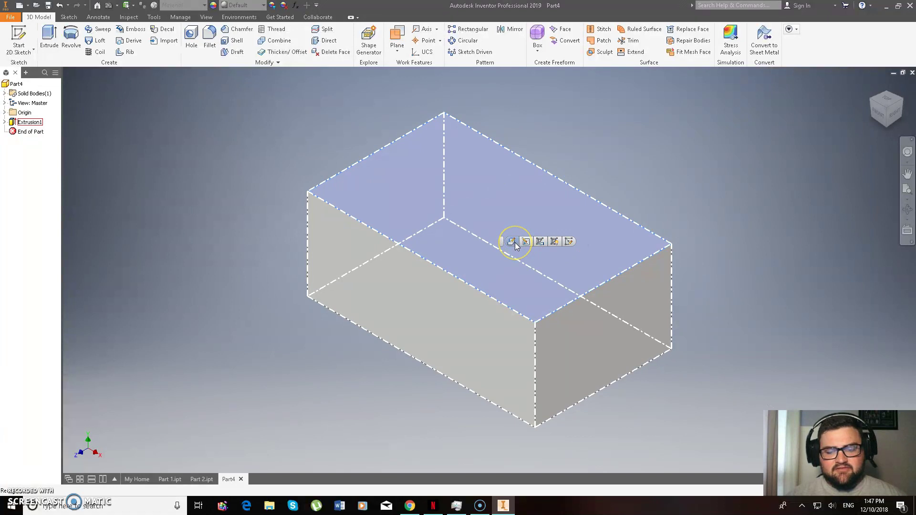
pyautogui.click(525, 242)
pyautogui.click(547, 242)
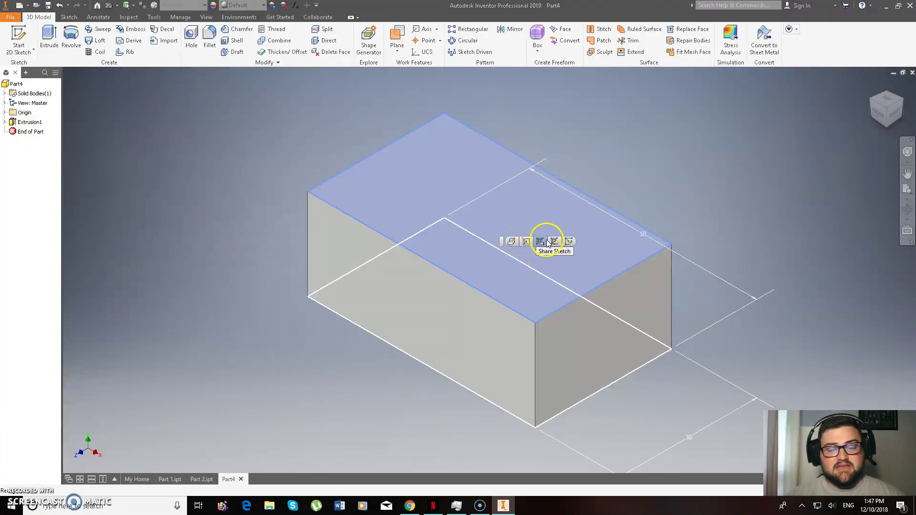
pyautogui.click(555, 243)
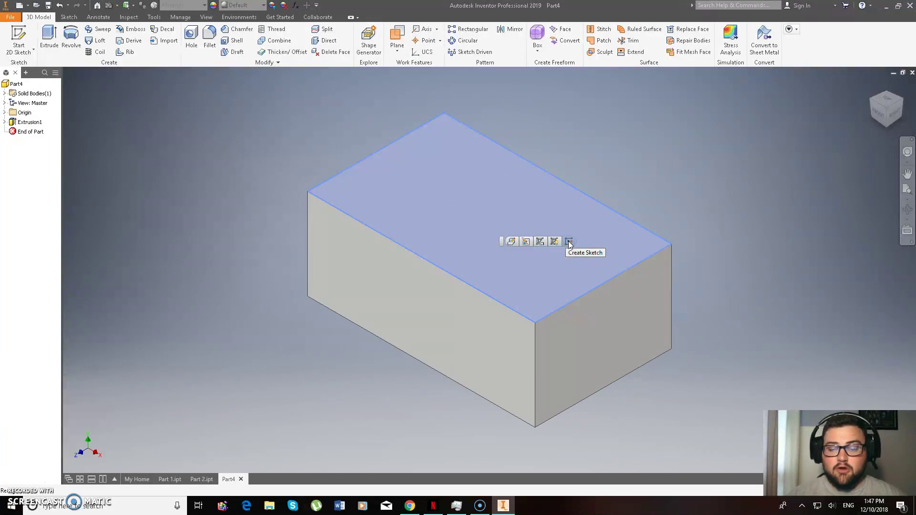
pyautogui.click(569, 243)
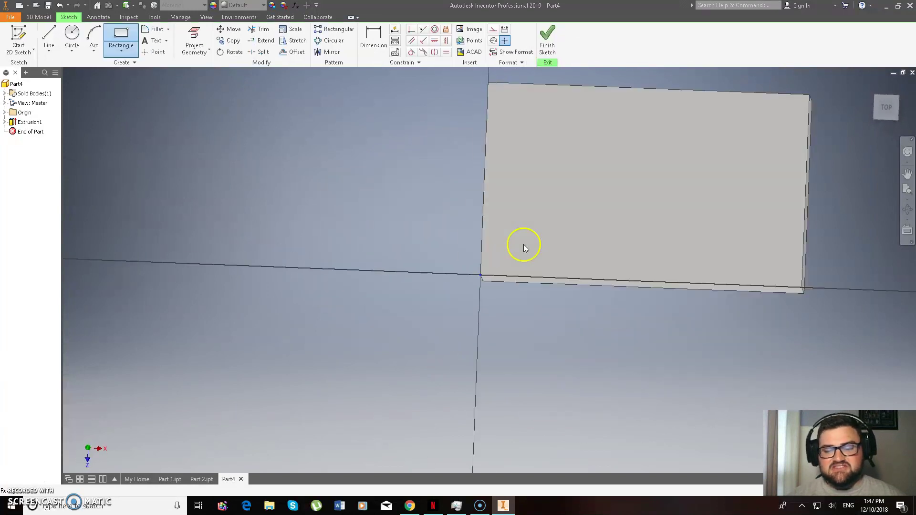
pyautogui.moveTo(886, 108)
pyautogui.mouseDown()
pyautogui.moveTo(543, 138)
pyautogui.moveTo(617, 146)
pyautogui.moveTo(869, 142)
pyautogui.moveTo(768, 264)
pyautogui.mouseUp()
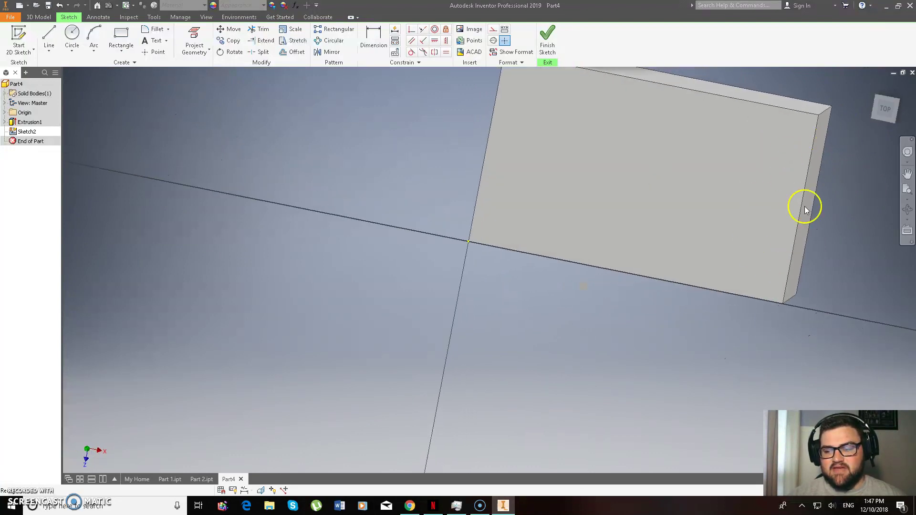
pyautogui.click(885, 108)
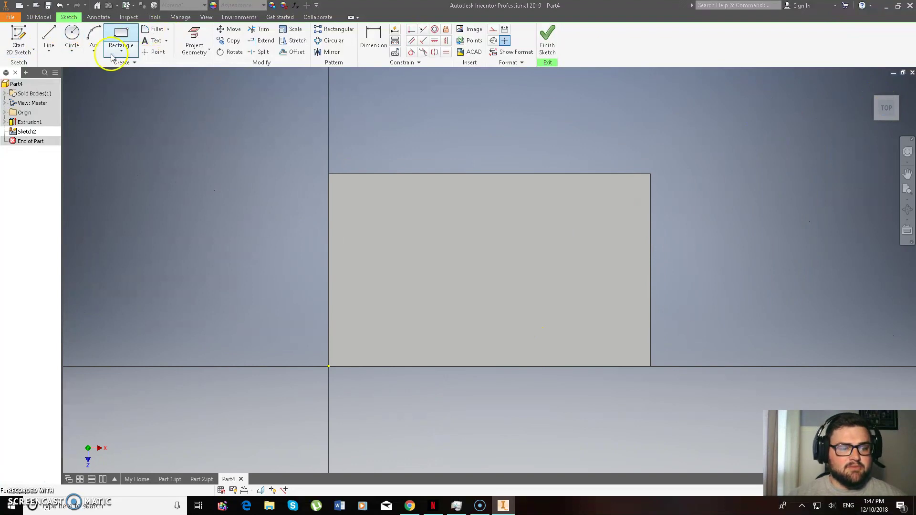
# - Check the notch size on the problem sheet and sketch a 20 by 10 mm rectangle inward from the face's lower-right corner
pyautogui.click(409, 506)
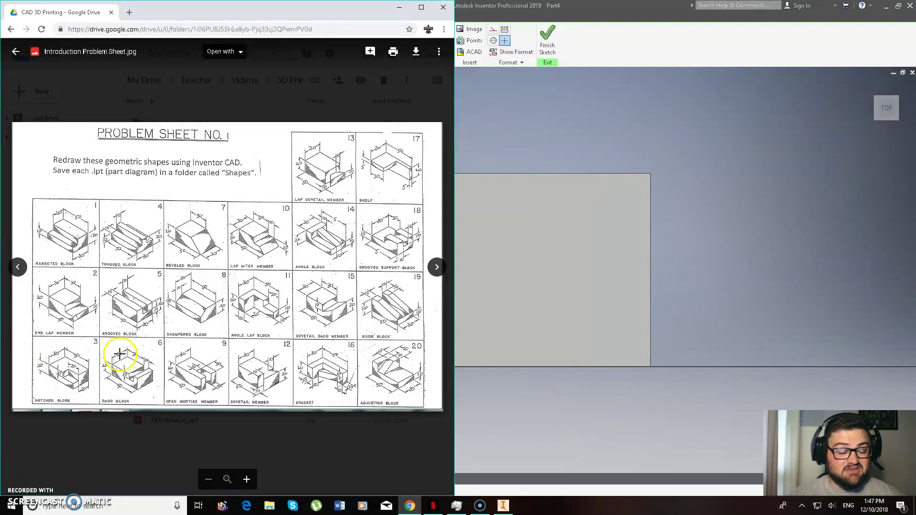
pyautogui.click(399, 8)
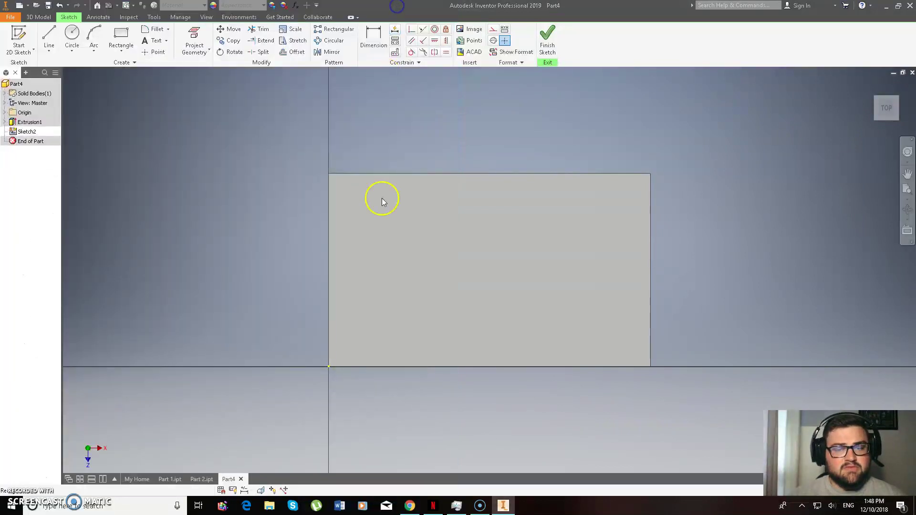
pyautogui.click(121, 35)
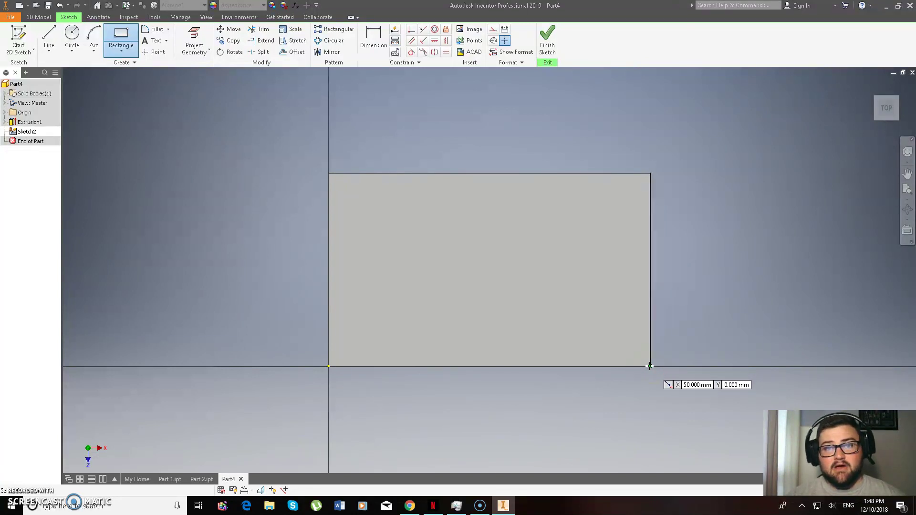
pyautogui.moveTo(649, 367); pyautogui.dragTo(512, 297)
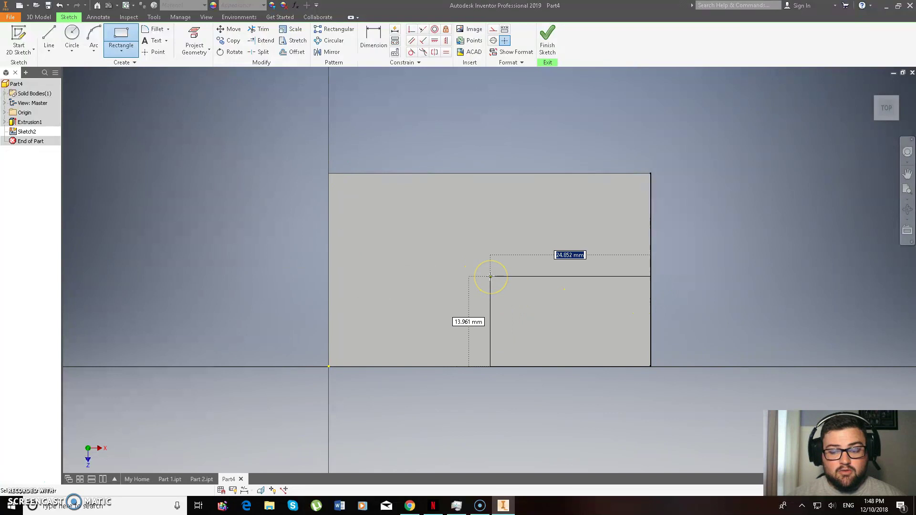
pyautogui.click(502, 280)
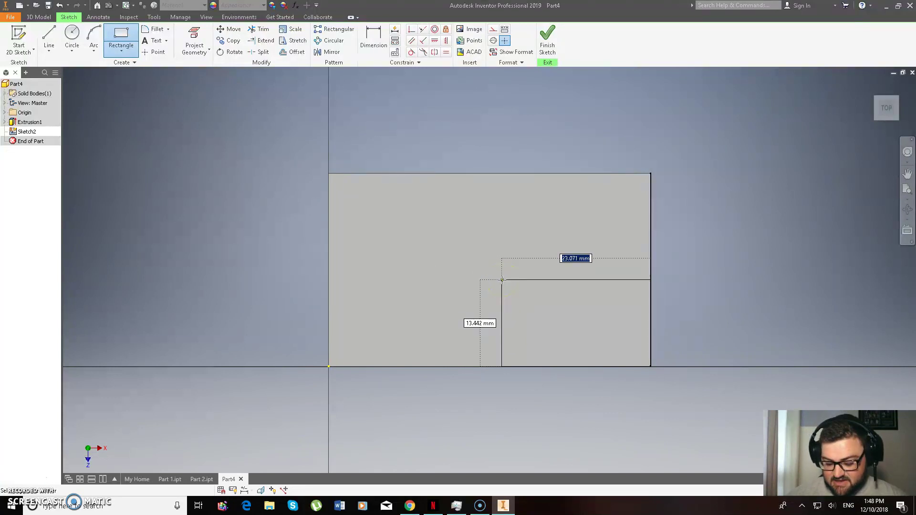
pyautogui.write('20')
pyautogui.press('Tab')
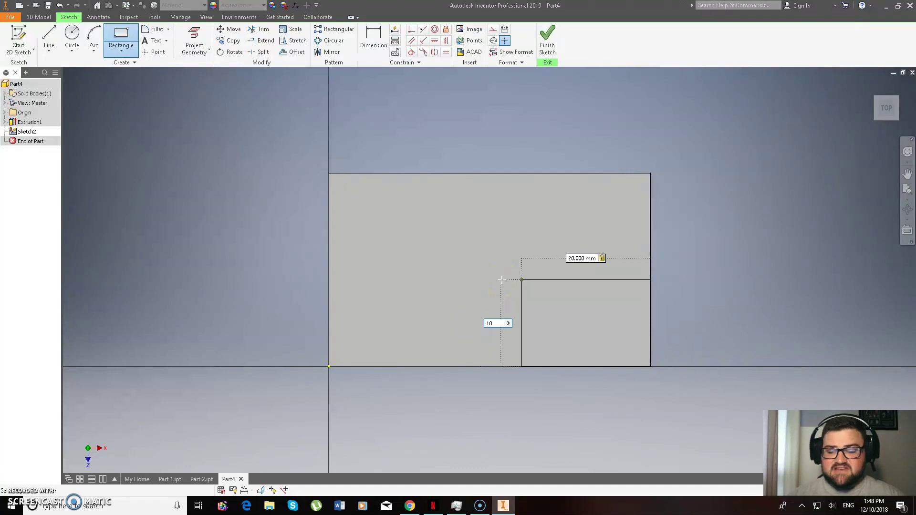
pyautogui.press('Return')
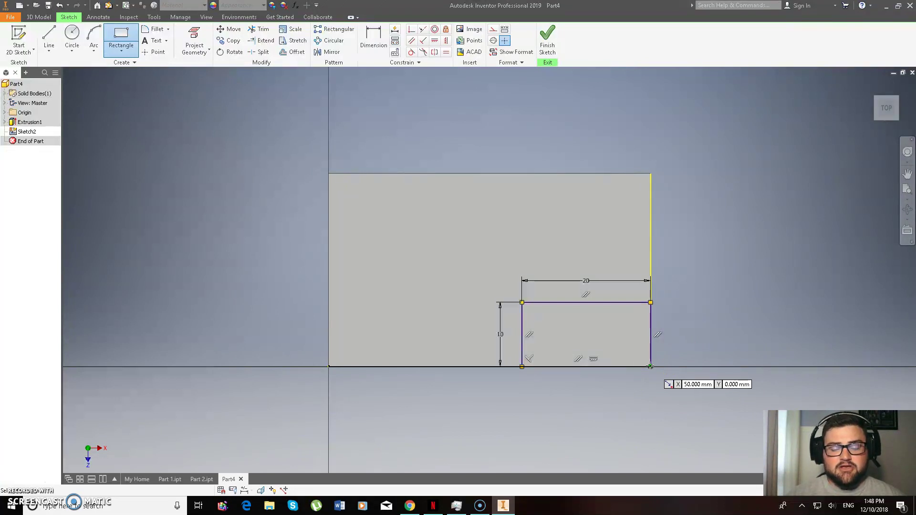
# - Cut the small corner rectangle 10 mm deep into the block with Extrude, checking the depth on the problem sheet
pyautogui.click(39, 18)
pyautogui.click(49, 37)
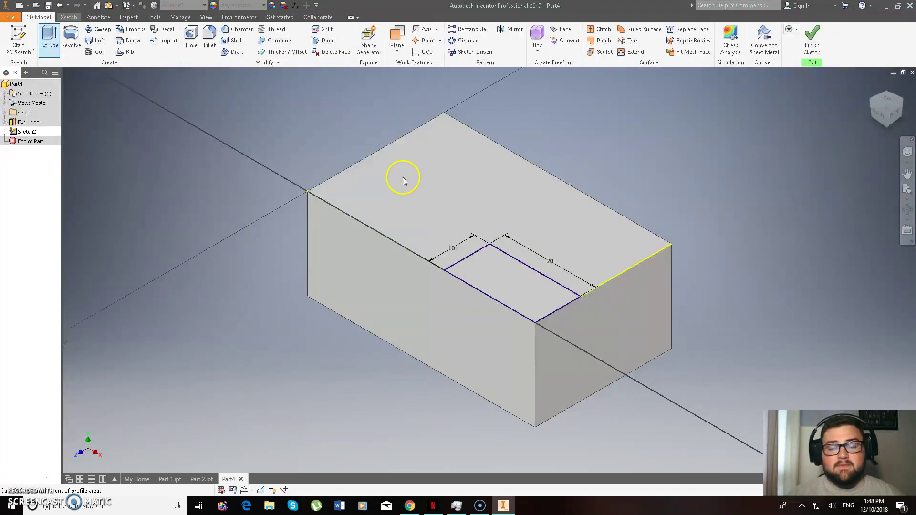
pyautogui.click(537, 297)
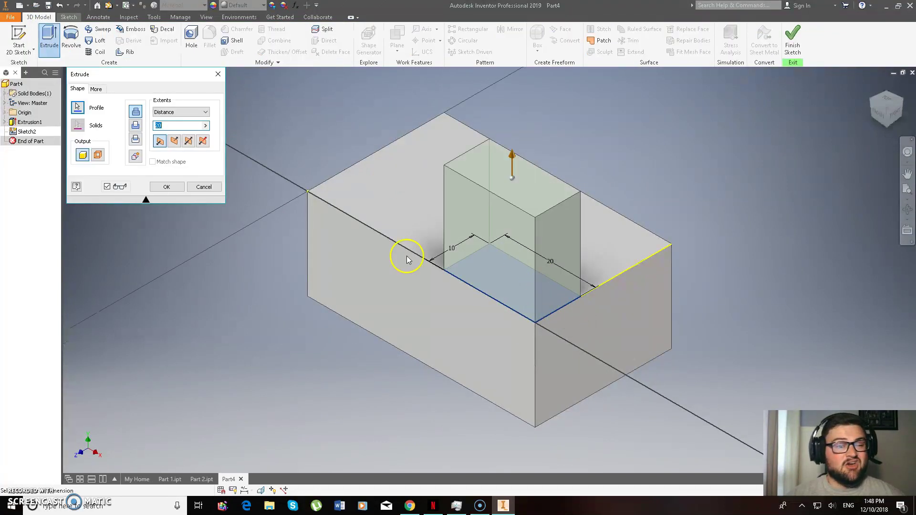
pyautogui.click(135, 126)
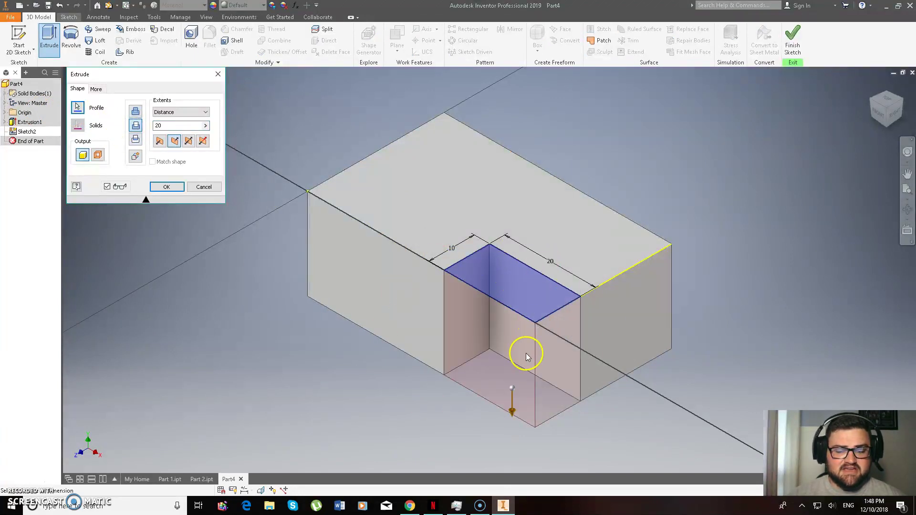
pyautogui.click(408, 506)
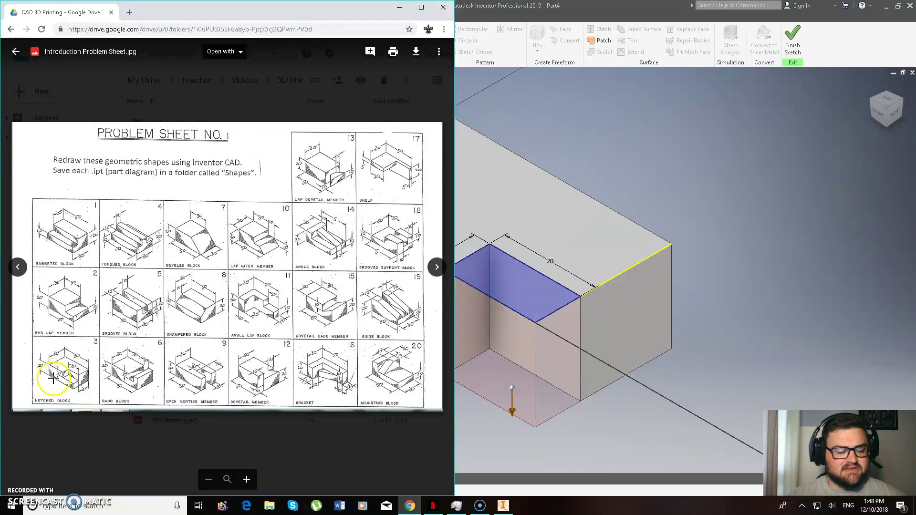
pyautogui.click(409, 506)
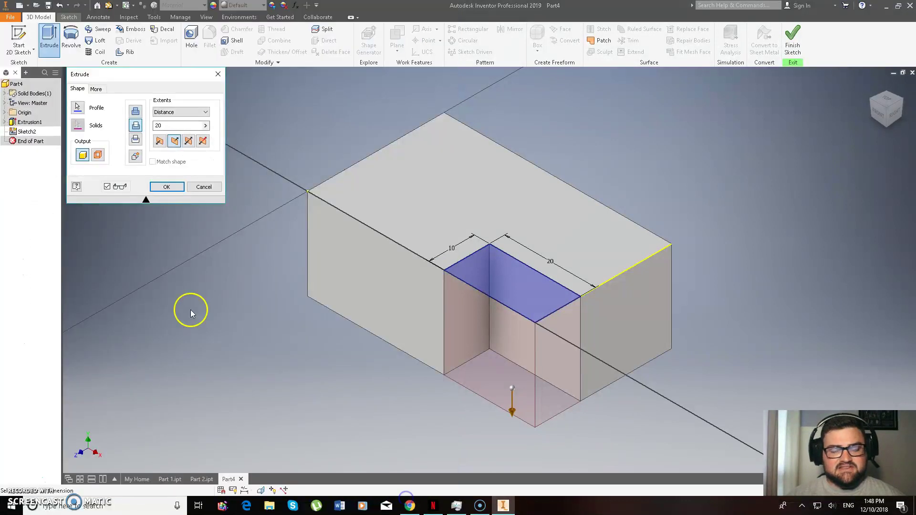
pyautogui.click(127, 127)
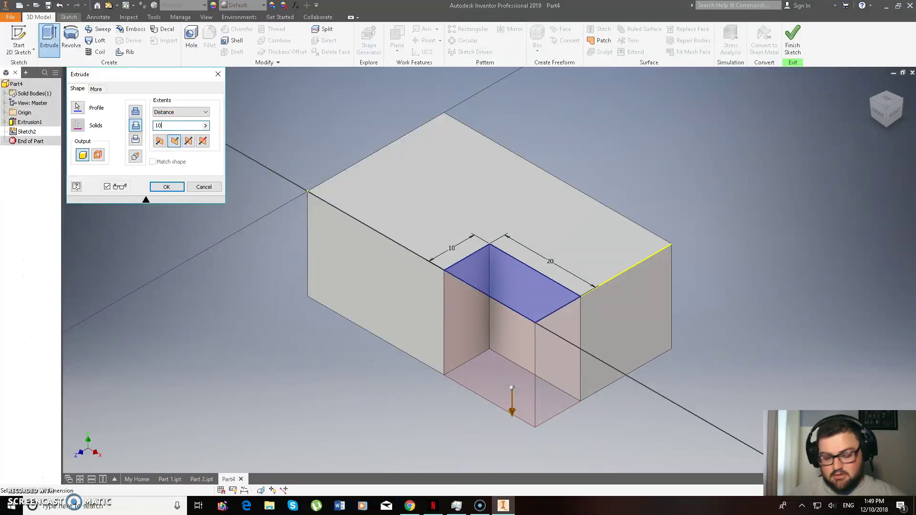
pyautogui.press('Return')
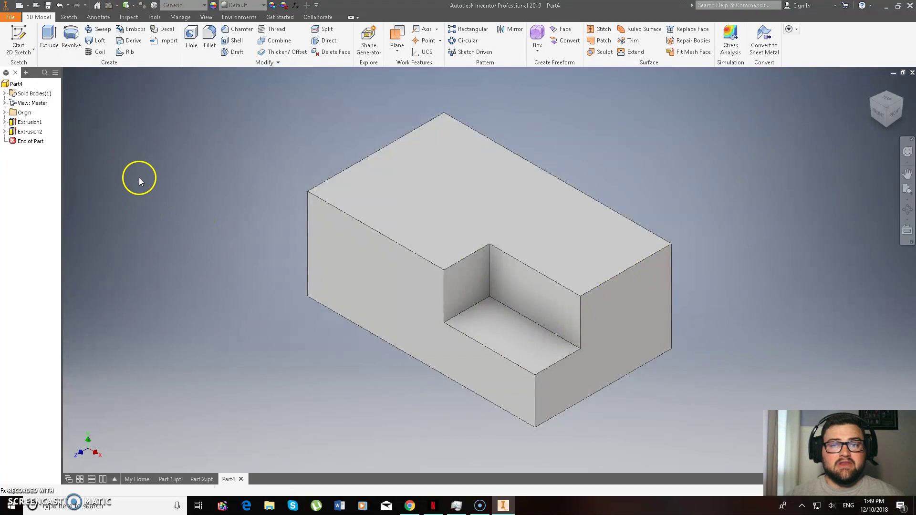
# - Save the part as "Part 3" in the Problem Sheet 1 folder
pyautogui.click(48, 6)
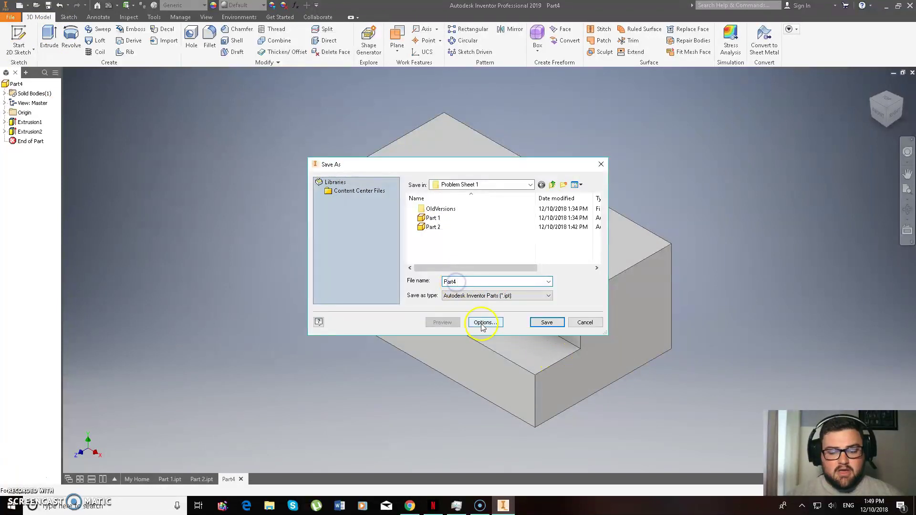
pyautogui.press('BackSpace')
pyautogui.write('3')
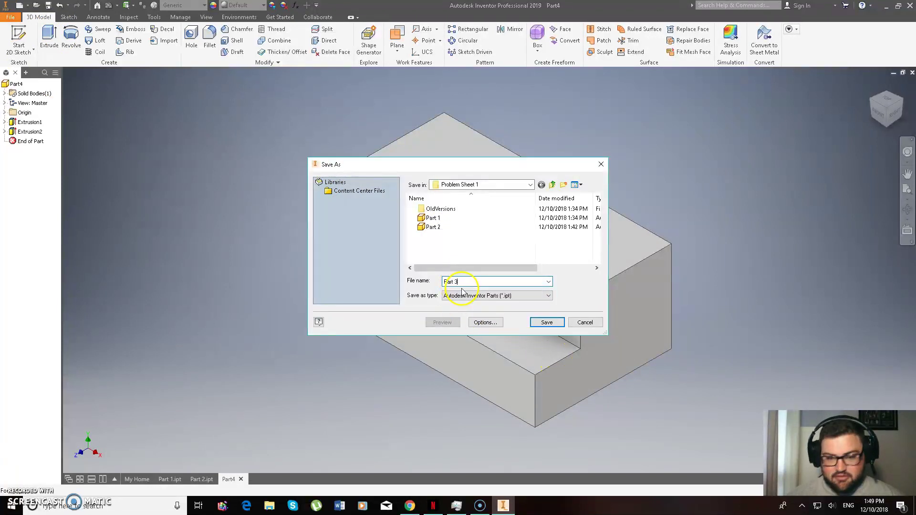
pyautogui.click(546, 322)
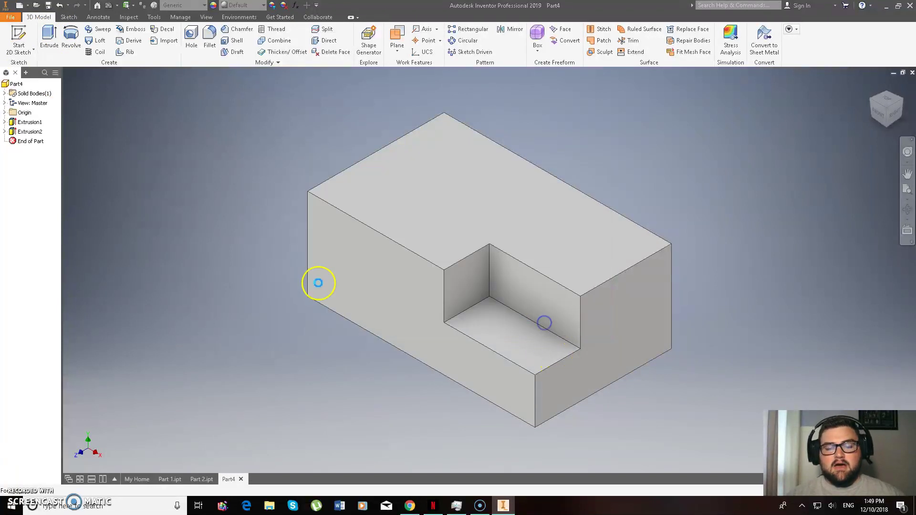